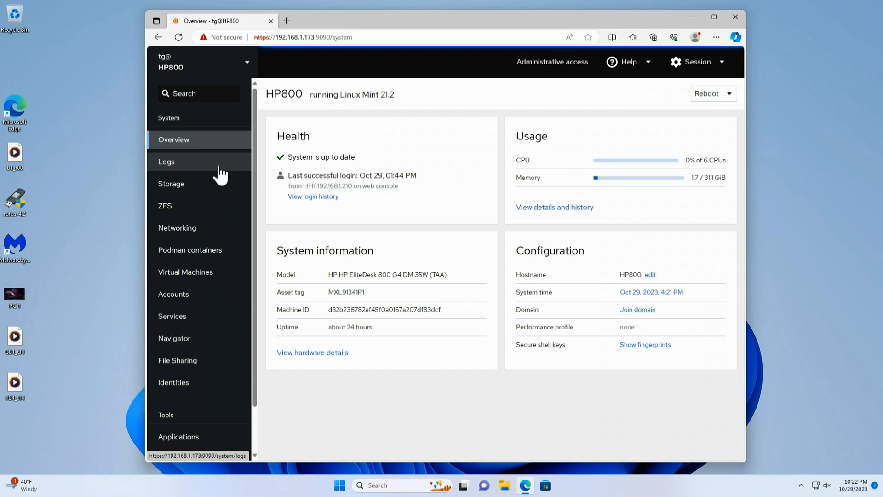
Examine the ZFS storage pools, checking the MStor pool's device status and the NPool pool's file systems.
left_click(184, 212)
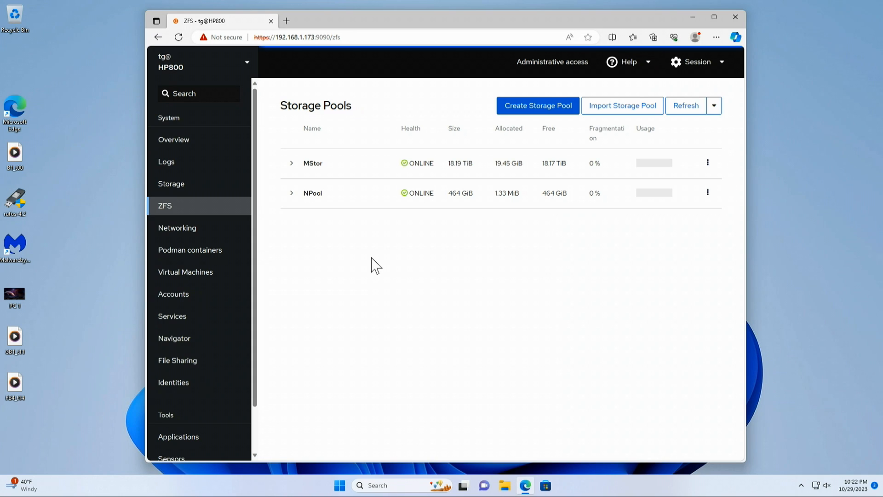
left_click(292, 167)
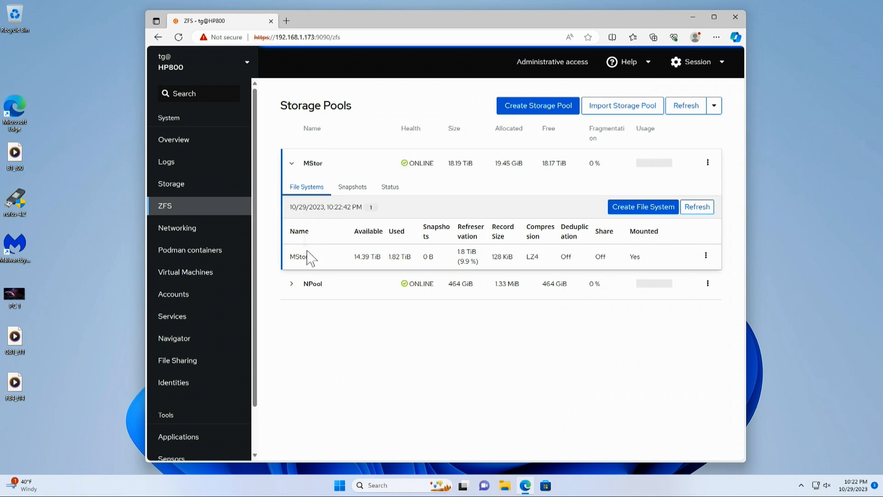
left_click(389, 188)
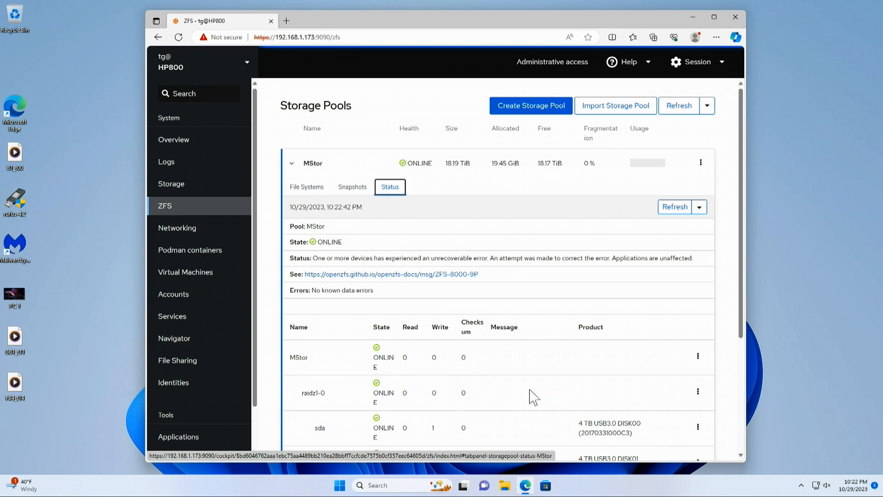
scroll(527, 398, "down", 3)
scroll(530, 396, "down", 2)
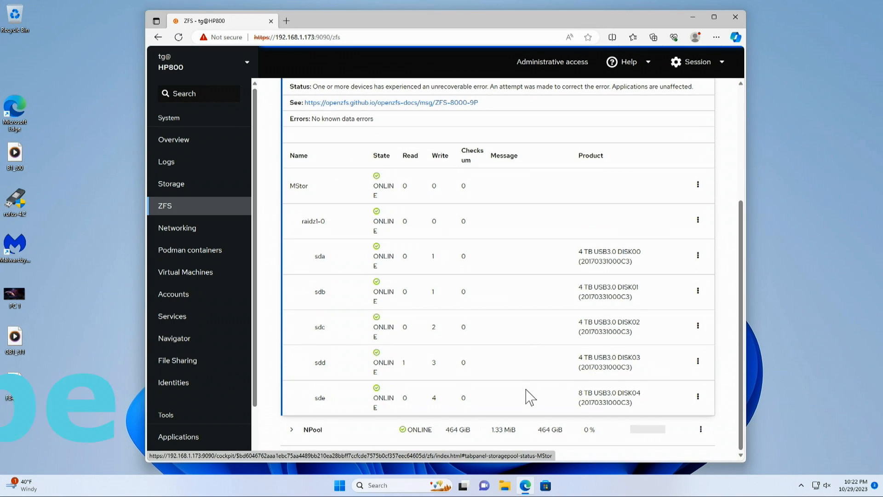
scroll(529, 396, "up", 5)
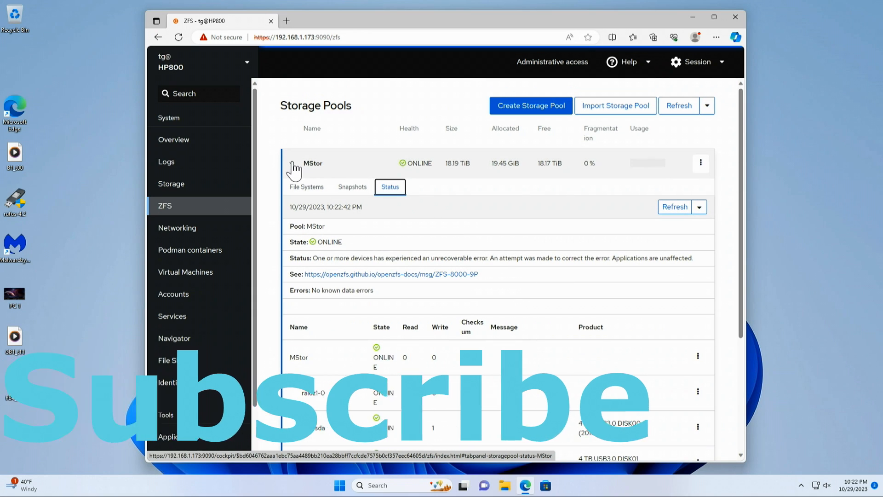
scroll(527, 359, "down", 5)
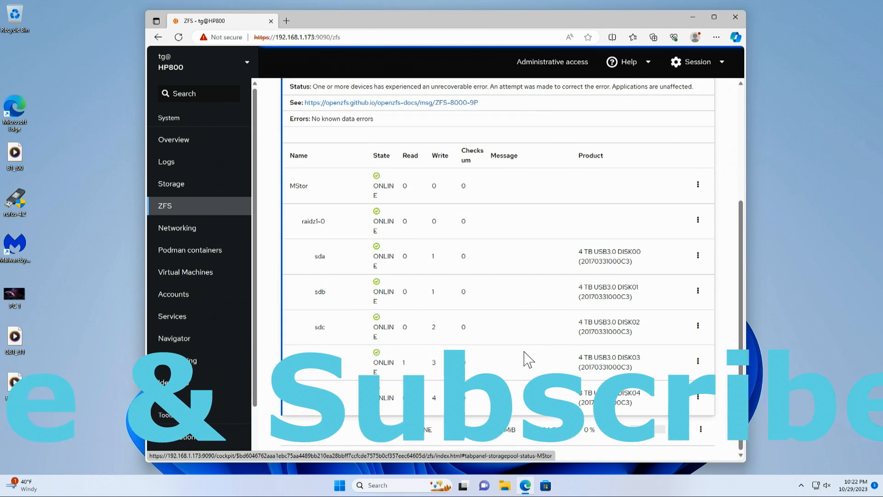
scroll(501, 305, "up", 5)
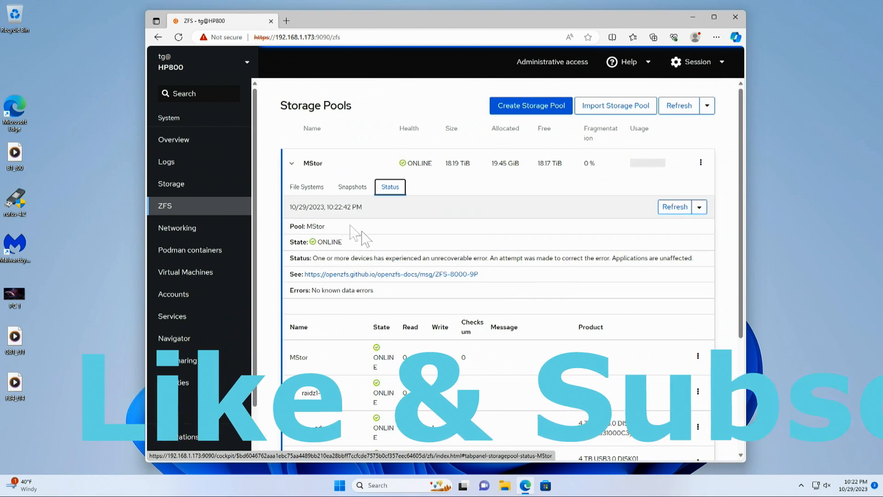
left_click(295, 167)
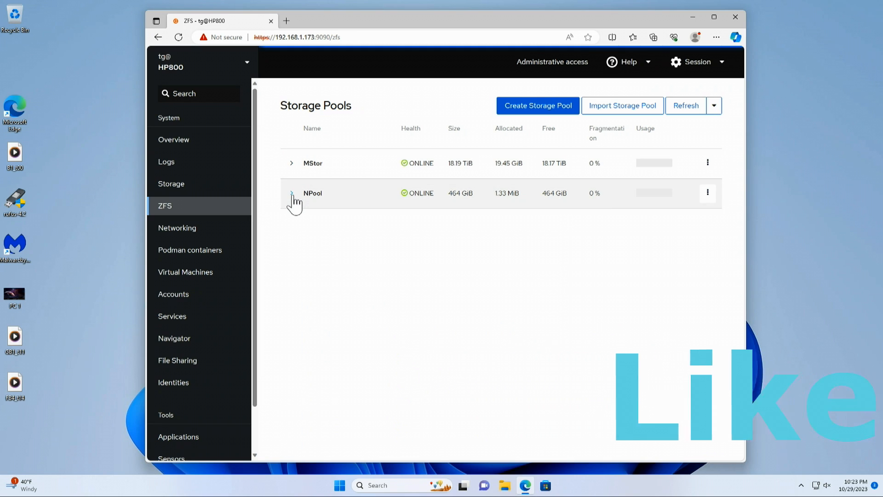
left_click(319, 195)
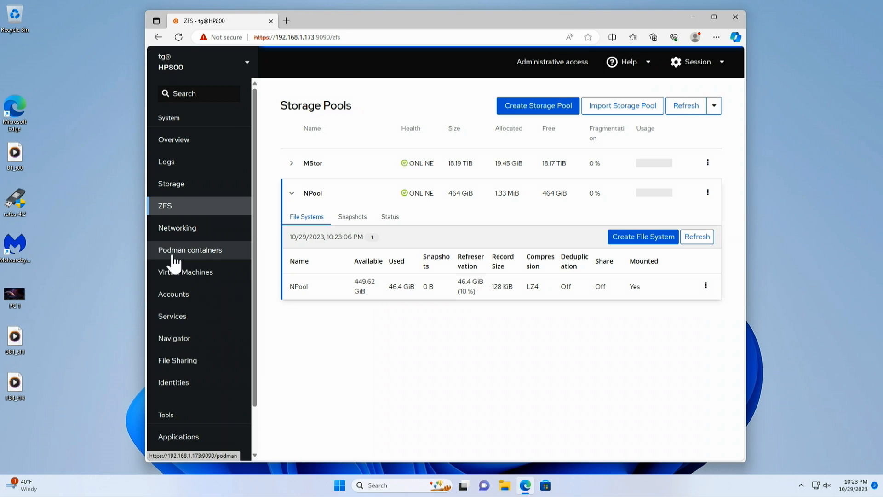
Look through the Navigator, File Sharing and Identities pages, and examine the logged-in user's groups and Samba credentials.
left_click(166, 339)
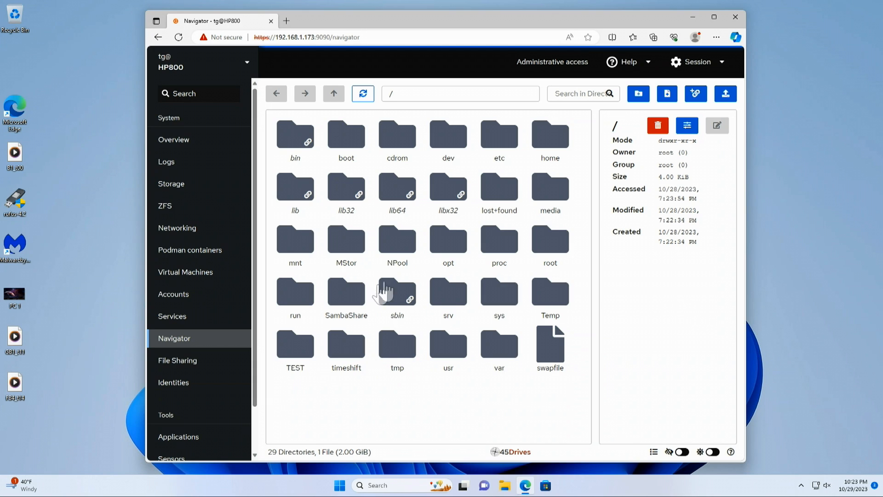
left_click(173, 368)
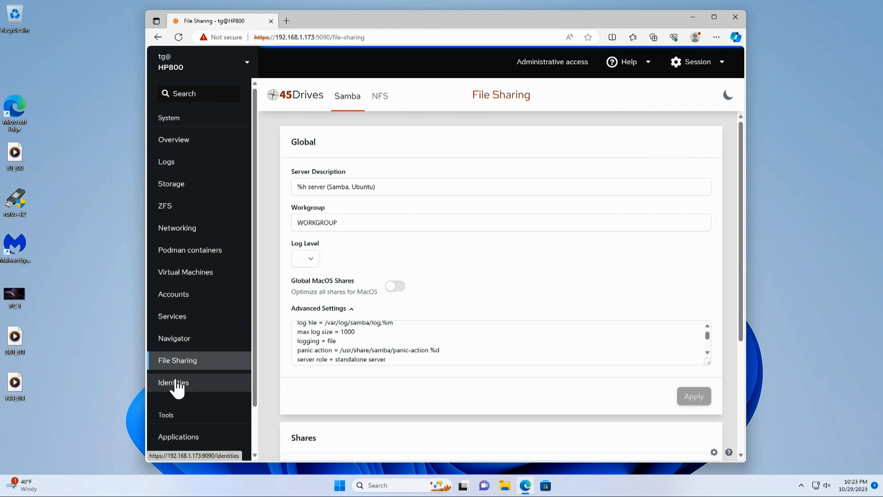
left_click(177, 384)
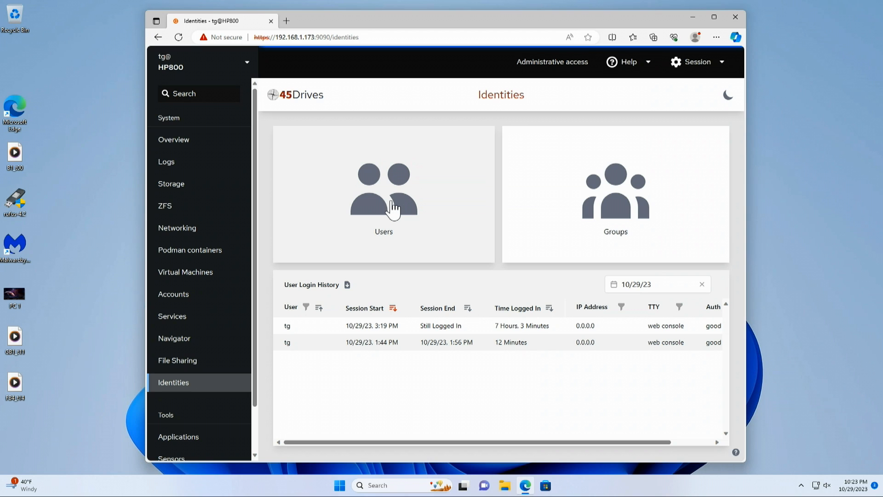
left_click(389, 210)
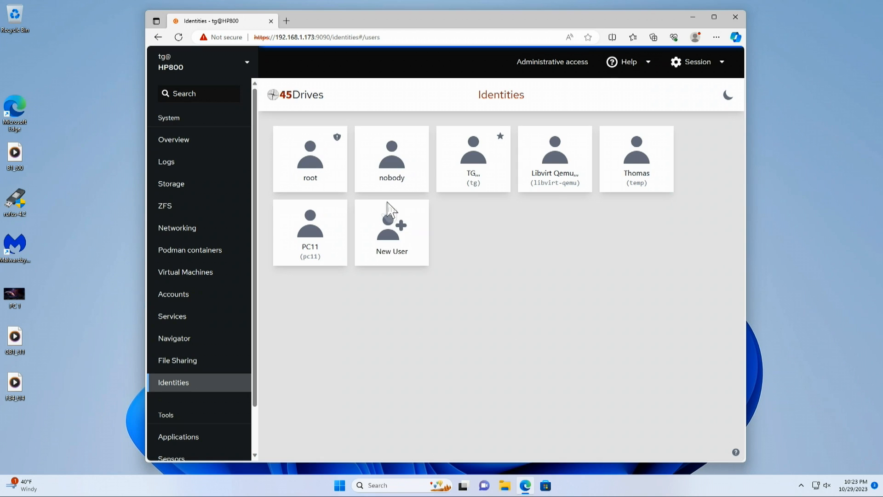
left_click(463, 166)
scroll(434, 310, "down", 5)
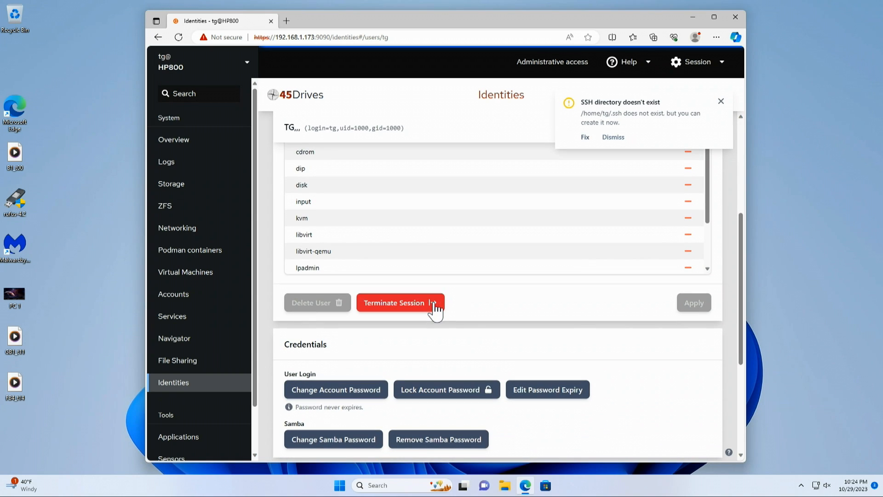
scroll(431, 266, "up", 3)
scroll(430, 265, "down", 5)
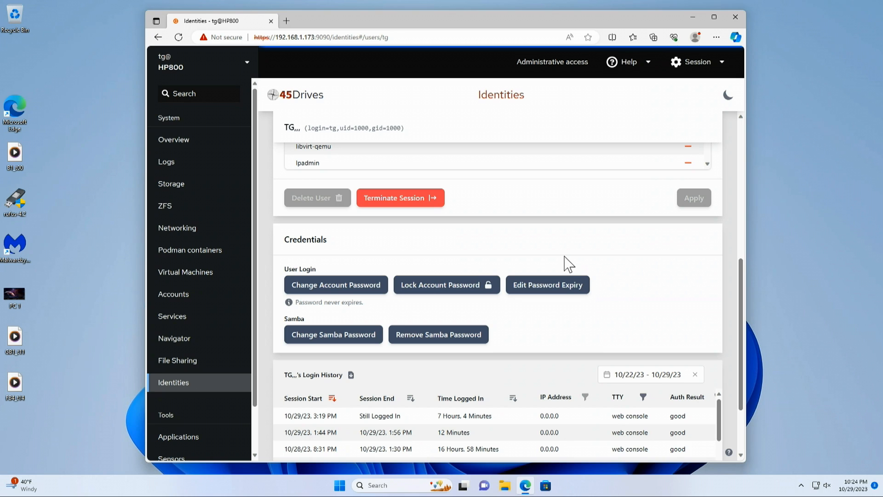
Return to File Sharing and review the Samba global settings and the paths of the existing shares.
left_click(175, 381)
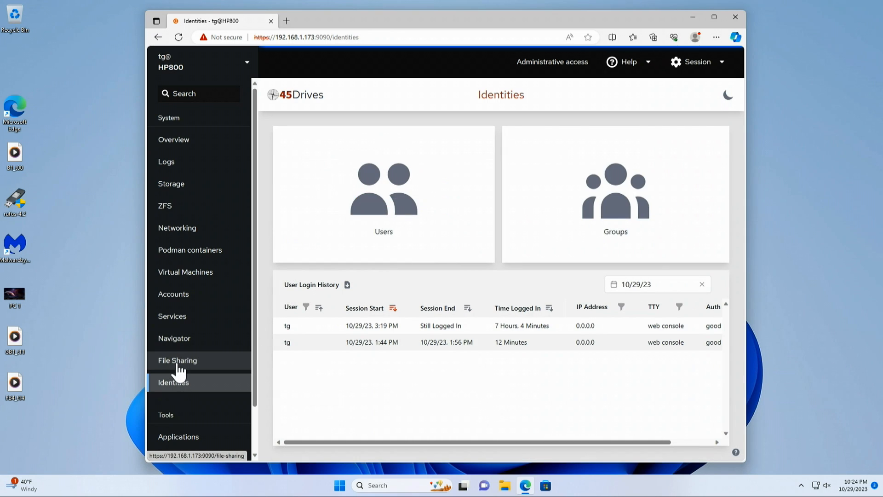
left_click(179, 363)
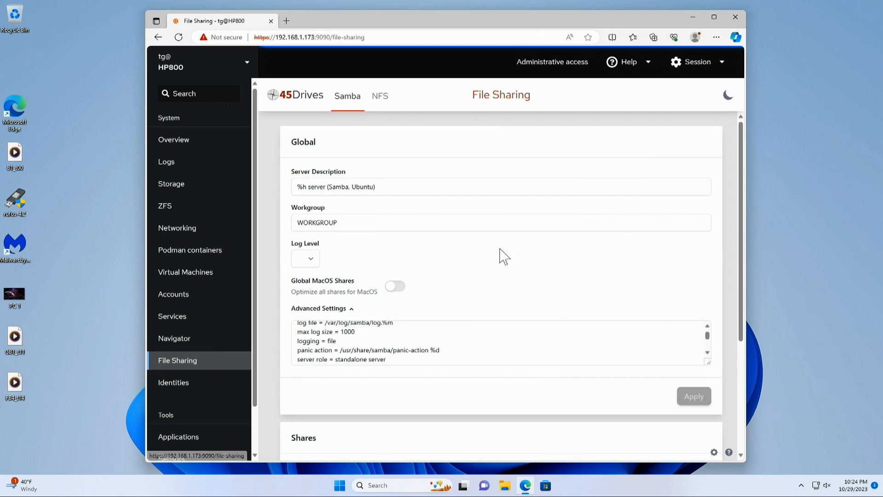
scroll(504, 256, "down", 3)
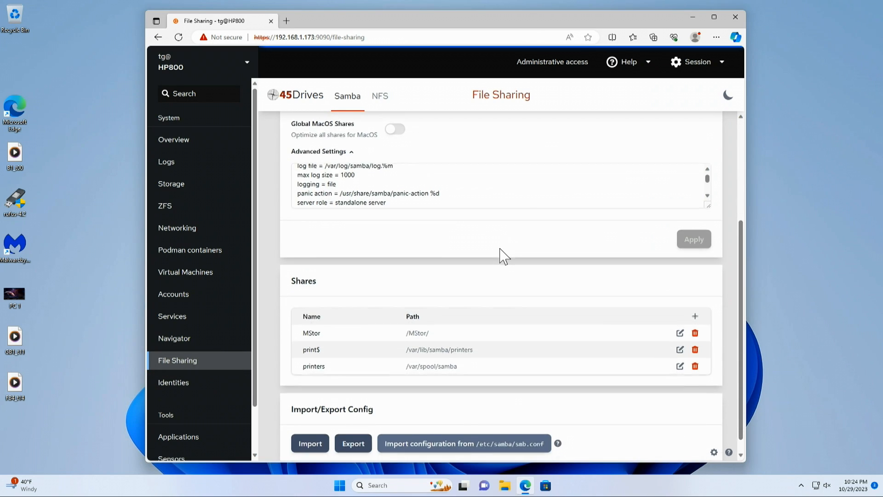
scroll(504, 256, "up", 3)
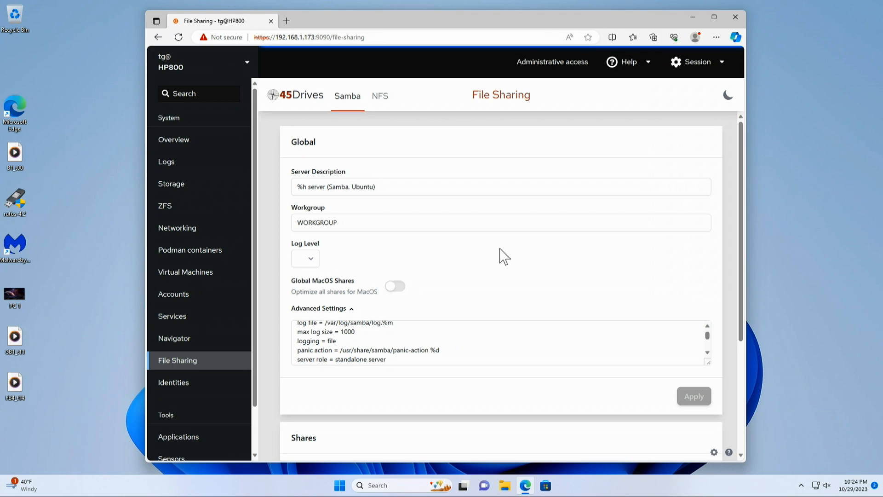
left_click(378, 192)
scroll(512, 331, "down", 1)
scroll(504, 290, "down", 3)
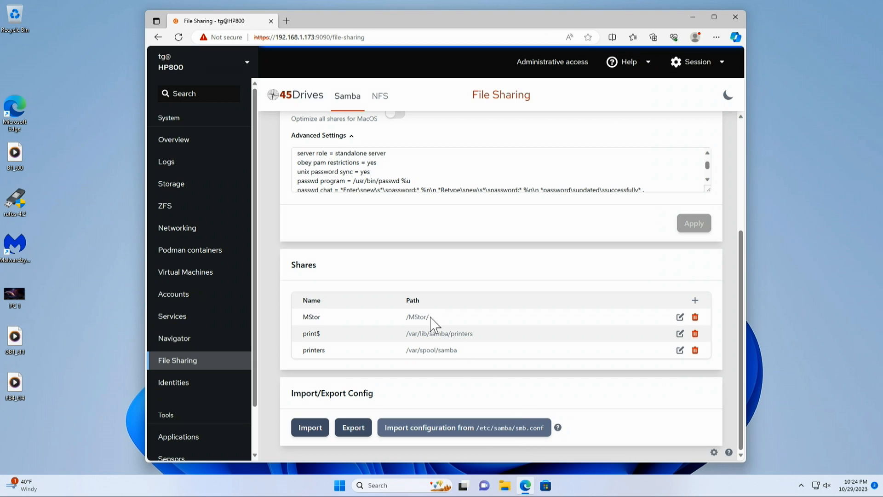
left_click_drag(430, 317, 400, 318)
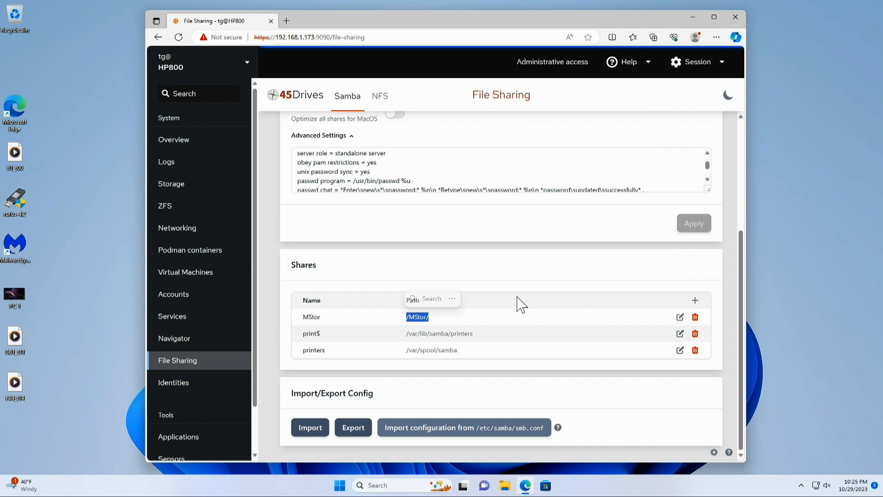
left_click(588, 271)
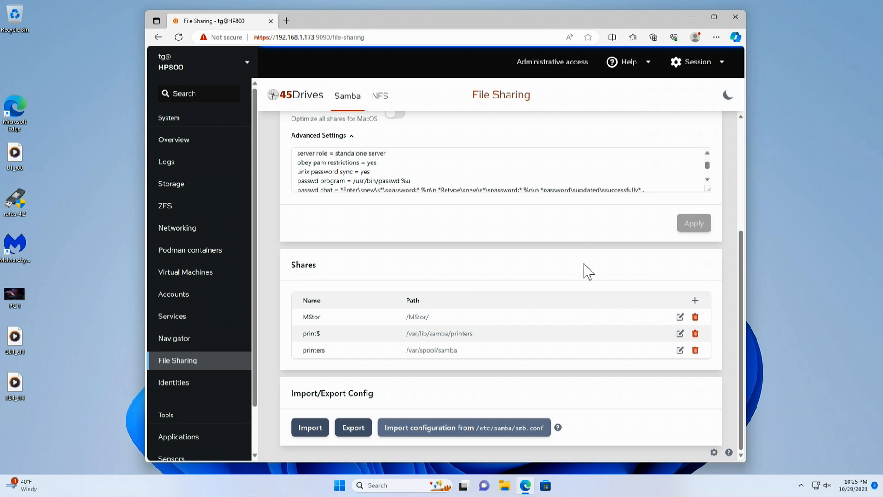
Start a new Samba share and name it NPool.
left_click(696, 301)
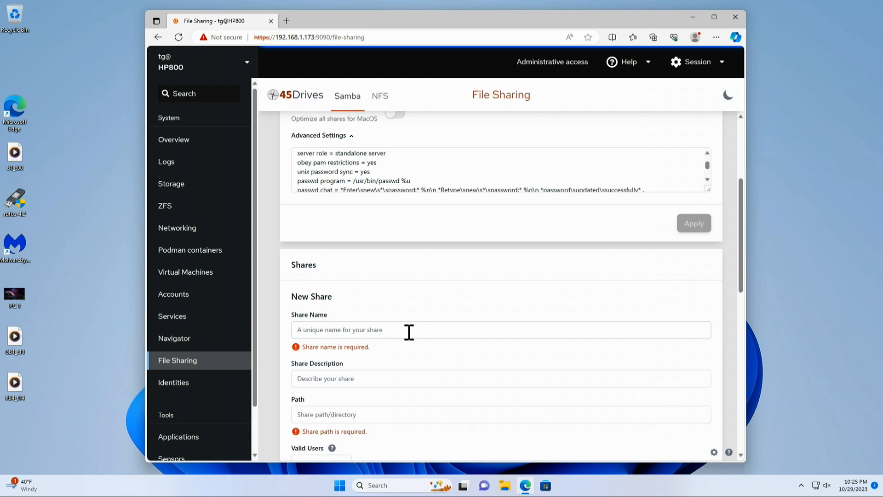
type("N")
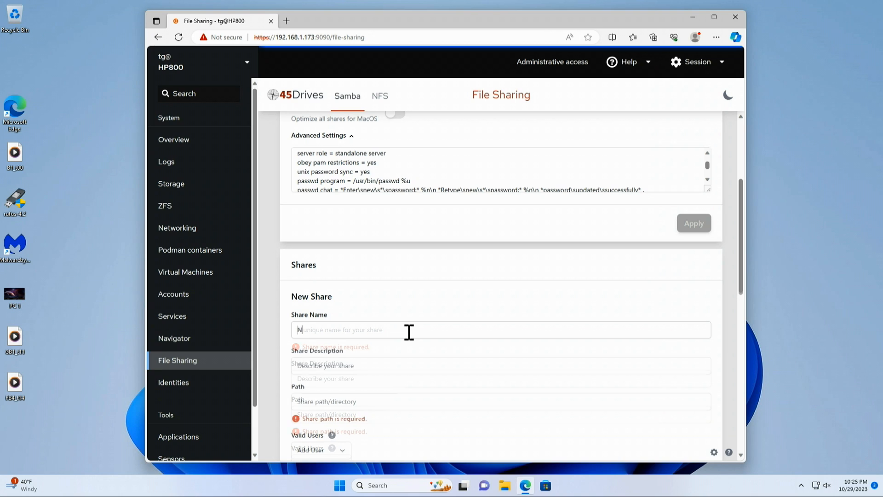
type("P")
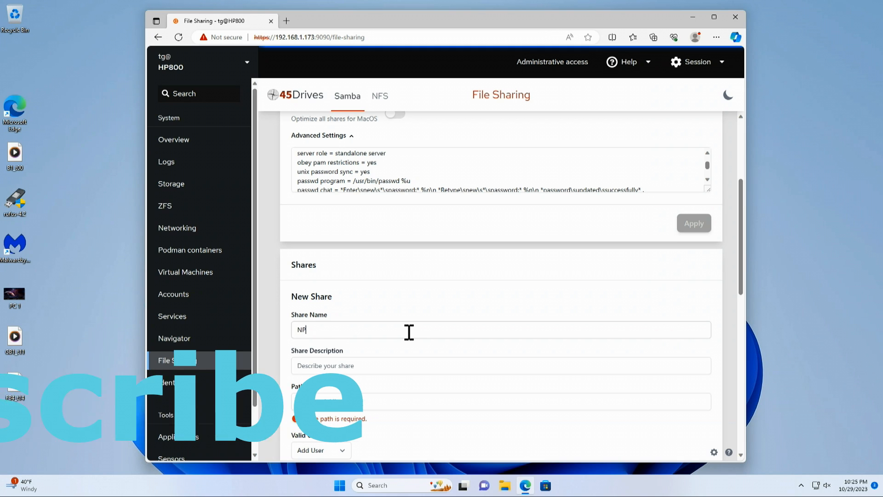
type("ool")
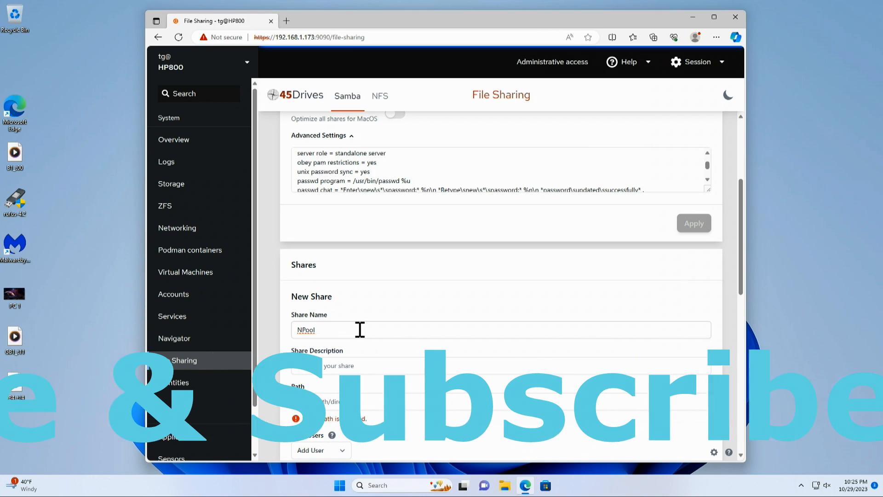
Set the new share's path to /NPool and apply directory permissions of read, write and execute for owner, group and other.
left_click(363, 405)
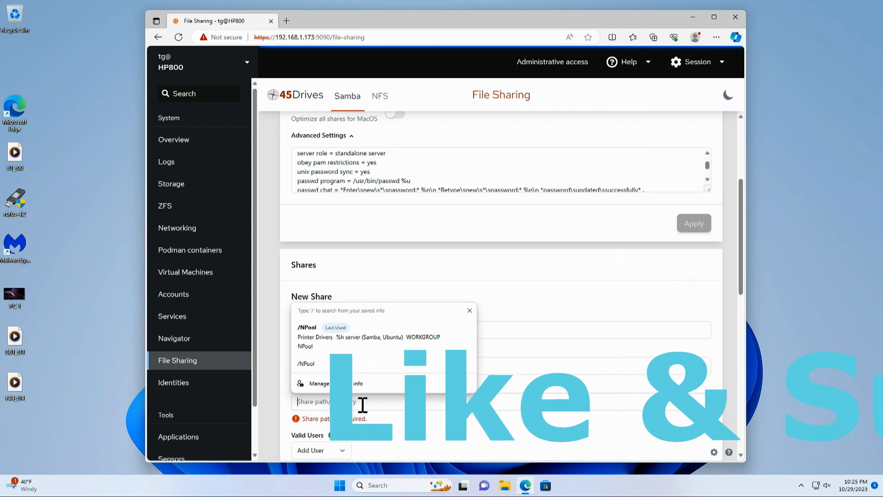
type("/")
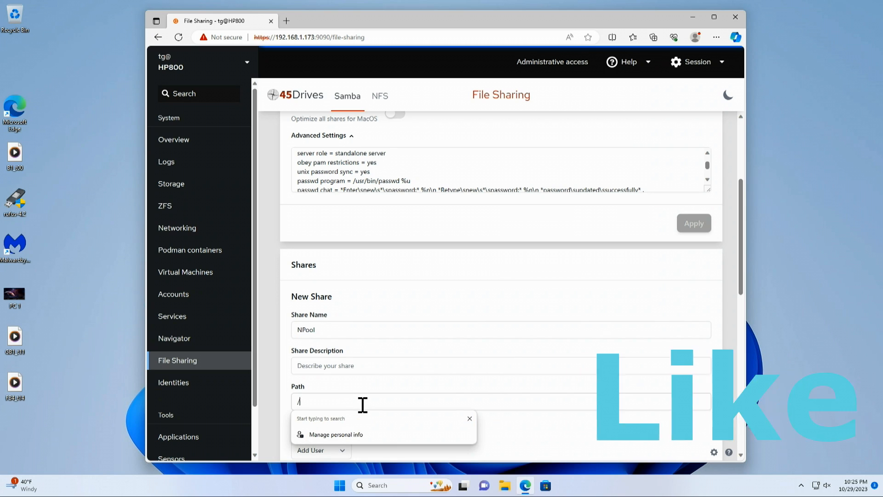
type("NPool")
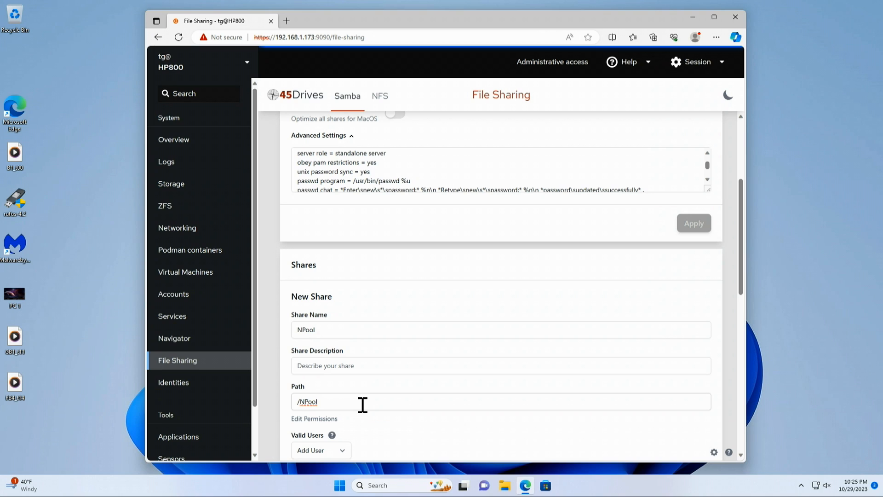
type("/te")
key("BackSpace")
key("BackSpace")
left_click(314, 419)
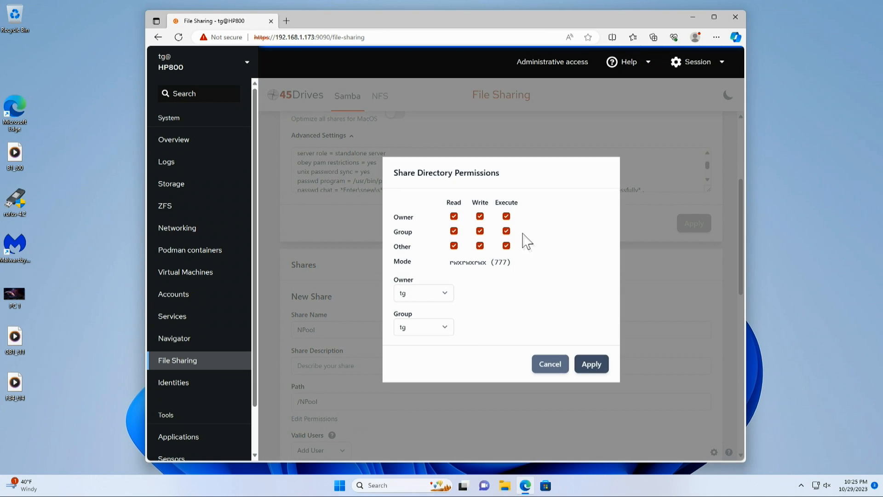
left_click(584, 366)
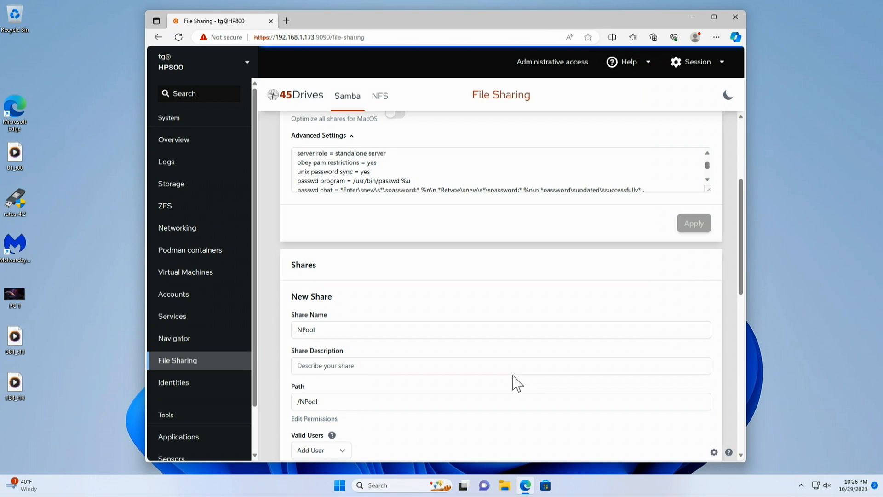
Enable Guest OK for the NPool share and check its remaining options.
scroll(515, 383, "down", 2)
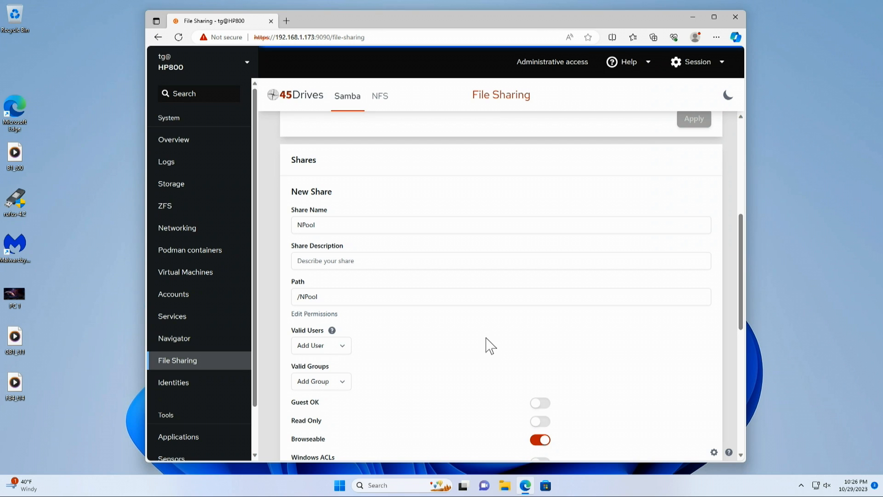
left_click(542, 403)
scroll(602, 366, "down", 2)
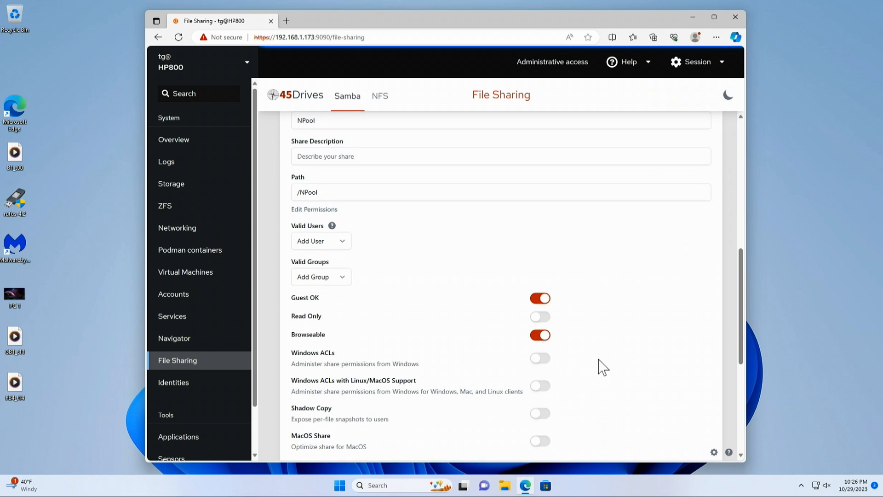
scroll(617, 352, "down", 3)
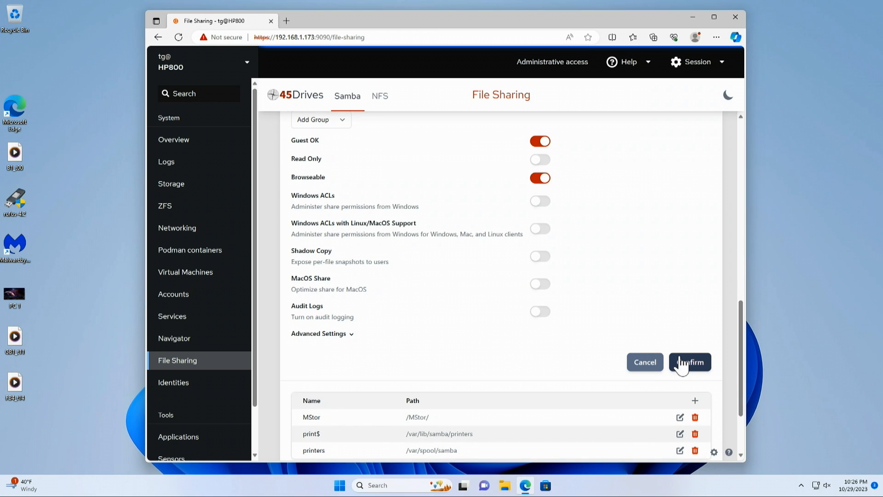
scroll(645, 323, "up", 3)
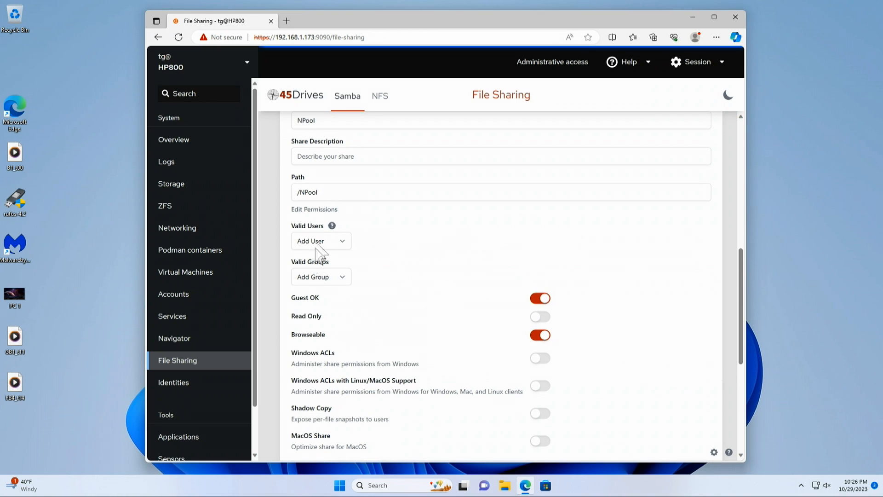
Confirm the new NPool share so it is added to the Samba shares.
scroll(664, 371, "down", 2)
left_click(686, 415)
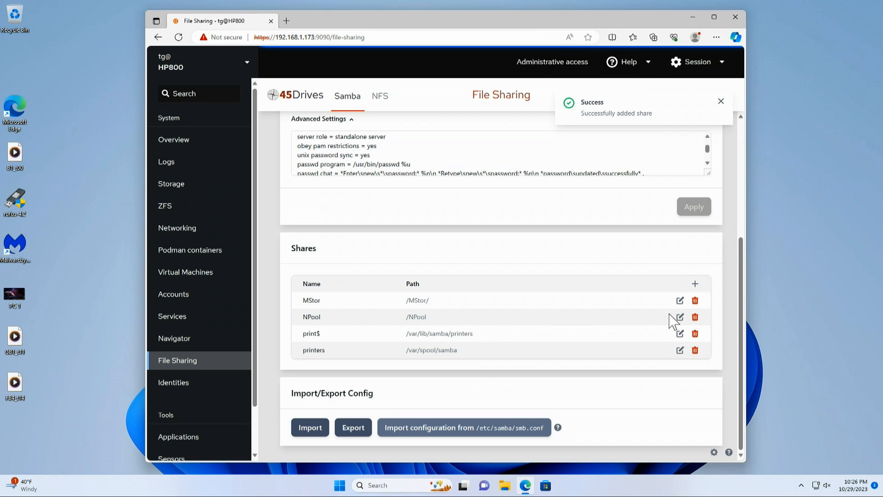
left_click(506, 487)
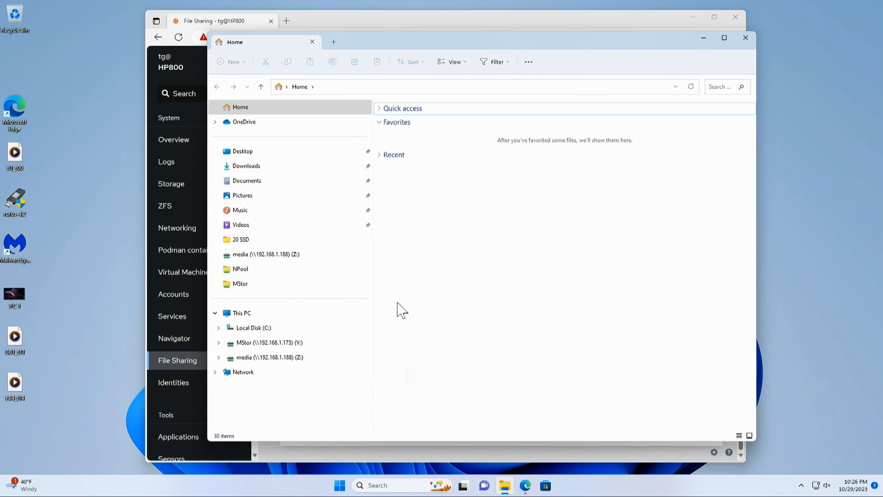
left_click(335, 87)
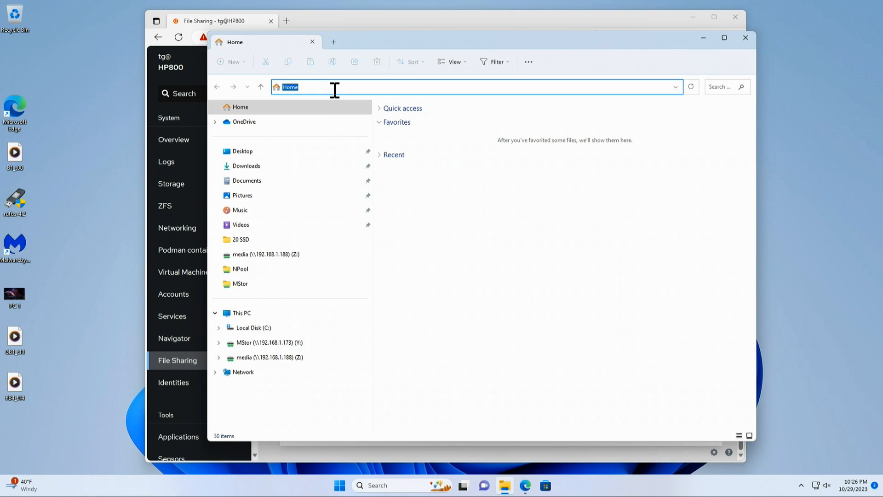
type("\\192.168.1.173\\")
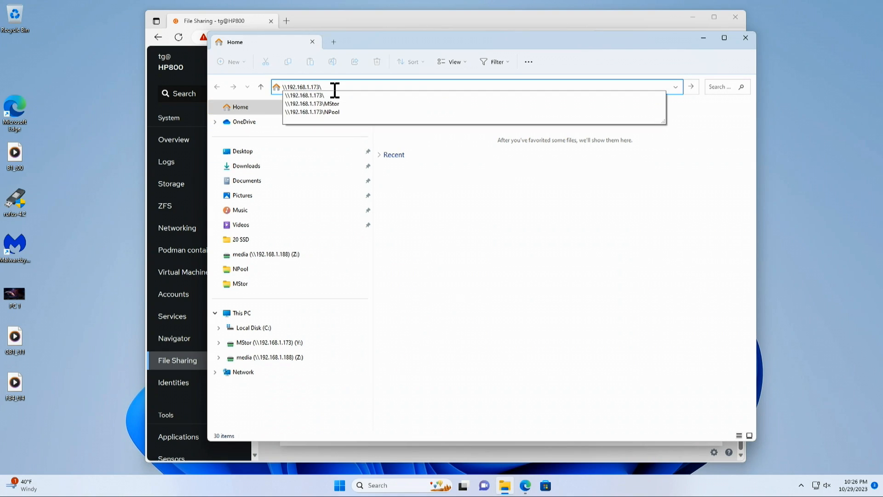
Switch back to the browser and check the server's IP address in the page's URL.
left_click(362, 17)
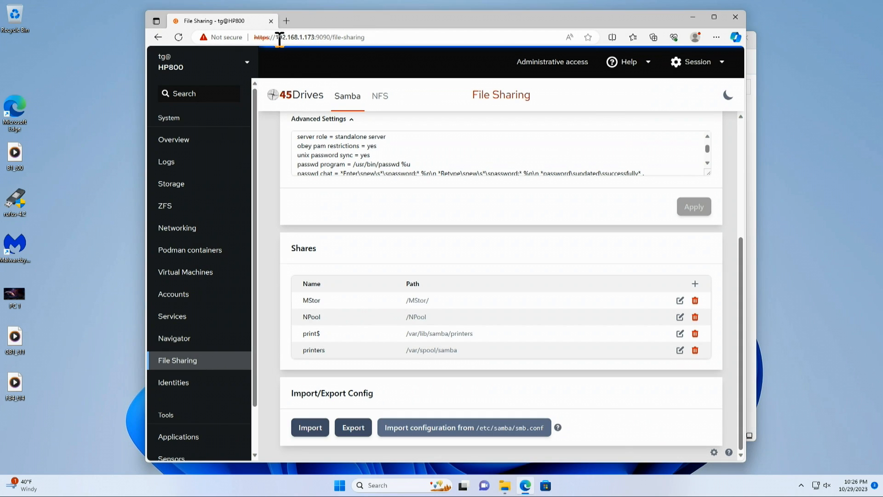
left_click_drag(276, 37, 312, 40)
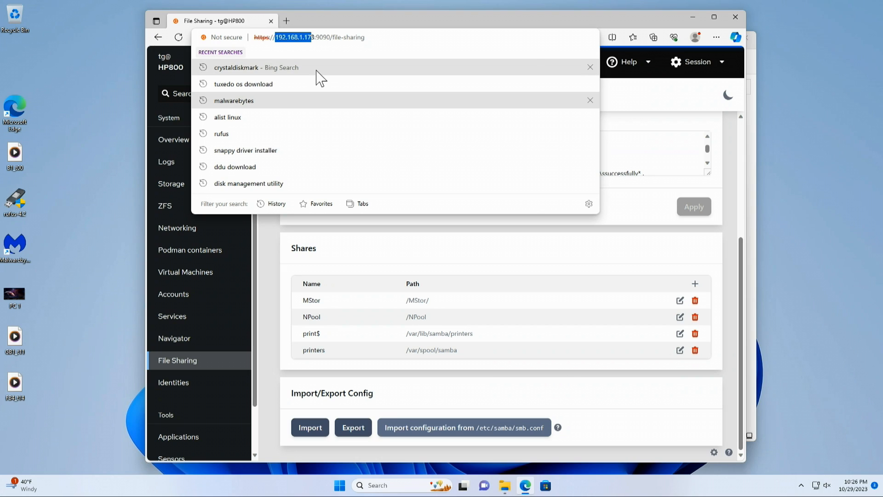
left_click_drag(314, 37, 275, 38)
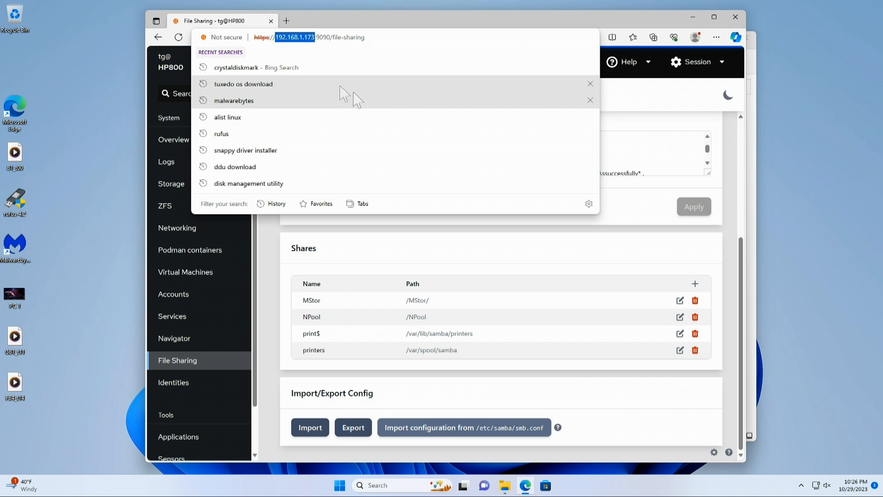
left_click(646, 105)
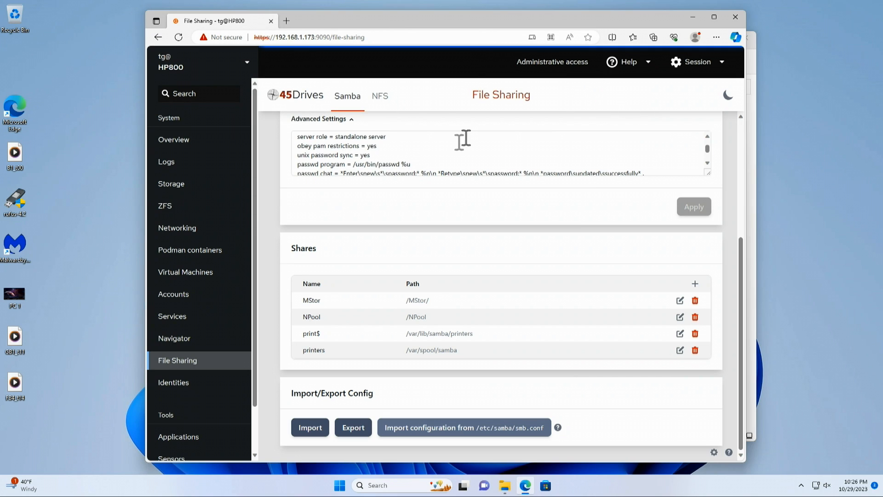
Switch to File Explorer, go to the network location \\192.168.1.173\ and open the NPool share.
left_click(505, 484)
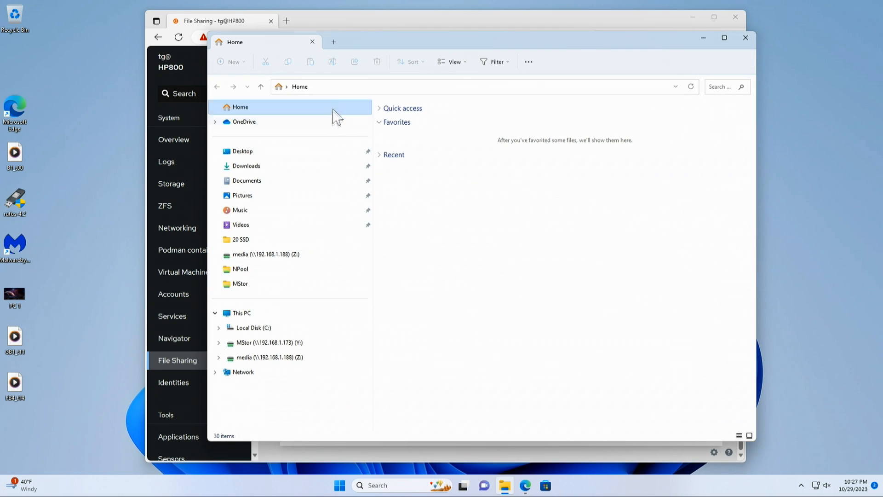
left_click(337, 86)
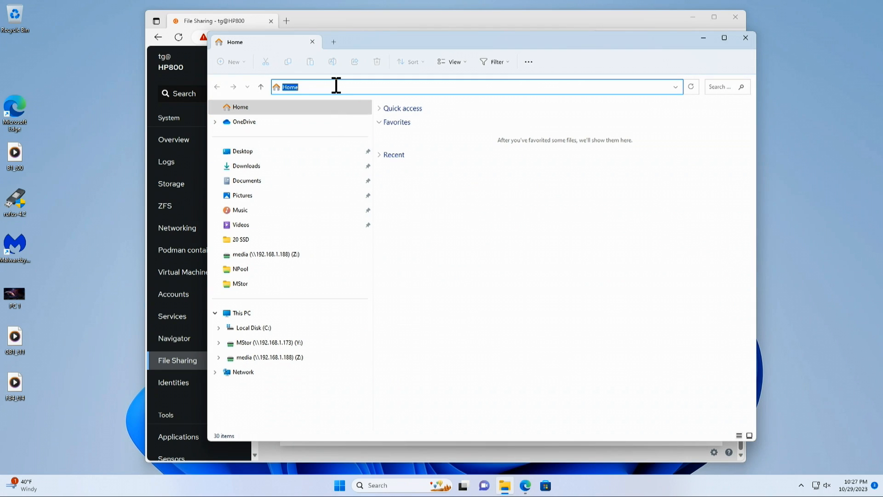
type("\\192.168.1.173\\")
key("Return")
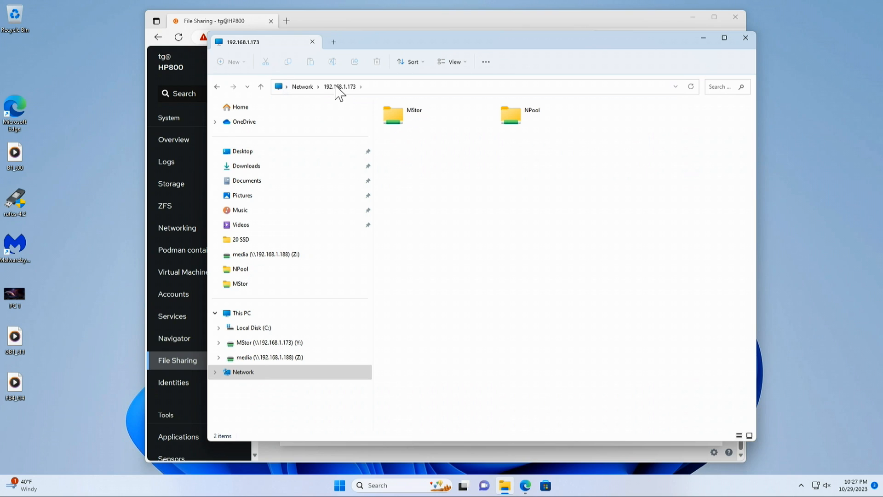
left_click(503, 119)
double_click(505, 120)
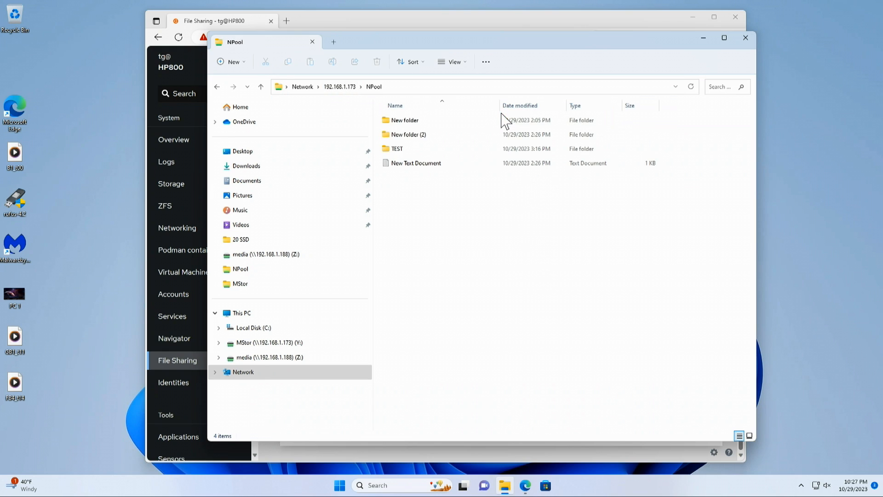
Create a new folder named temp in the NPool share.
right_click(429, 216)
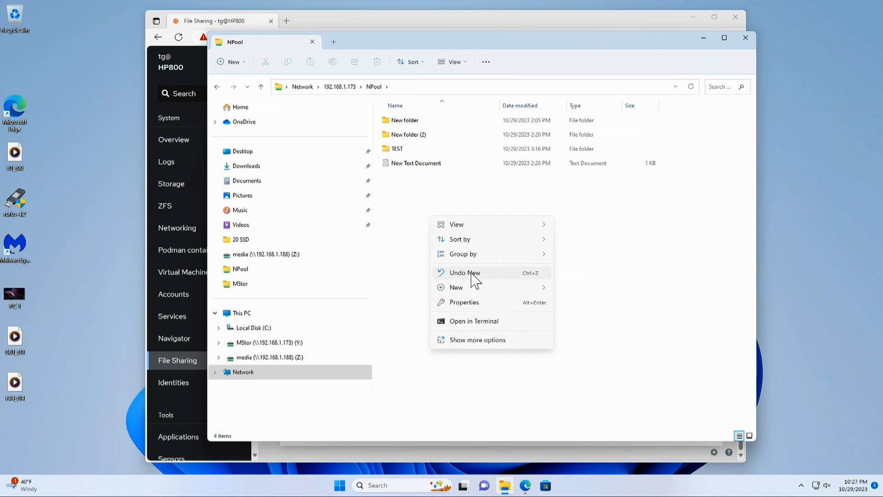
mouse_move(475, 295)
left_click(592, 289)
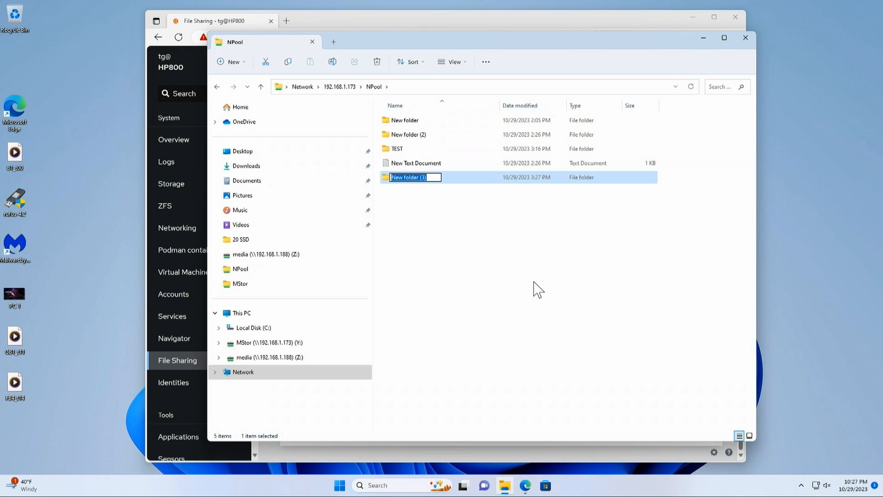
type("temp")
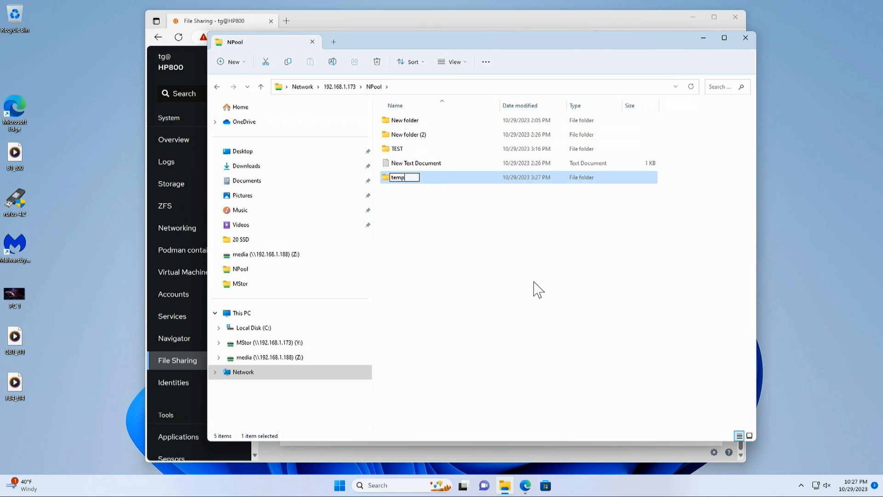
key("Return")
Open the temp folder and create a new text document in it, keeping the default name.
double_click(462, 181)
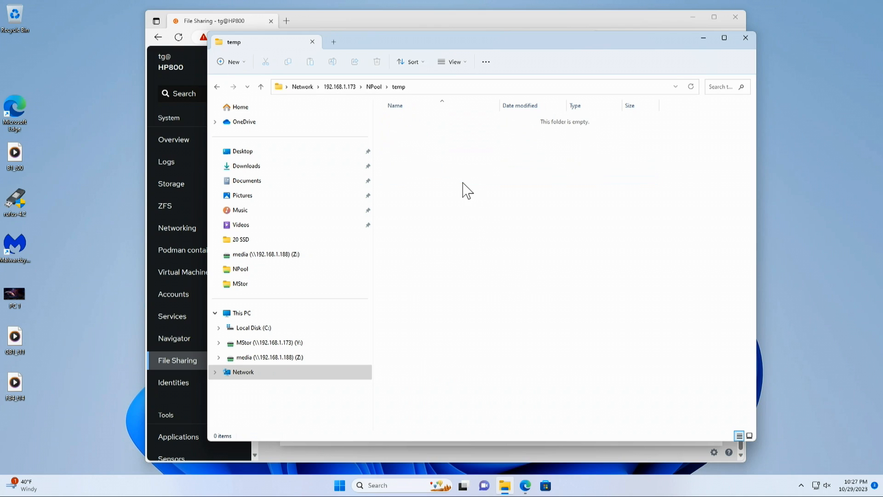
right_click(460, 205)
mouse_move(488, 278)
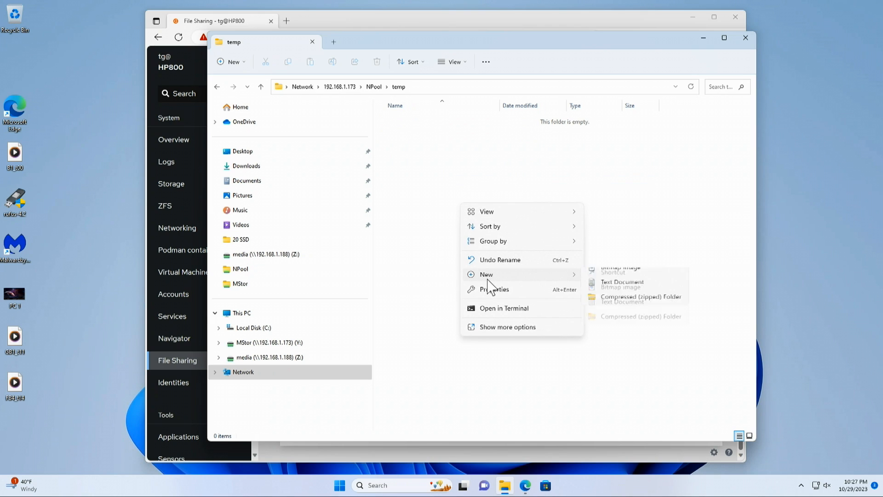
left_click(610, 319)
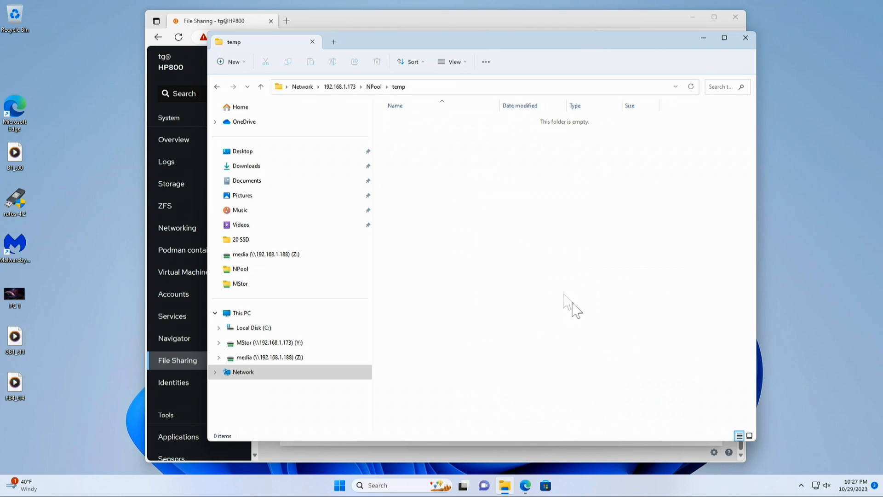
key("Return")
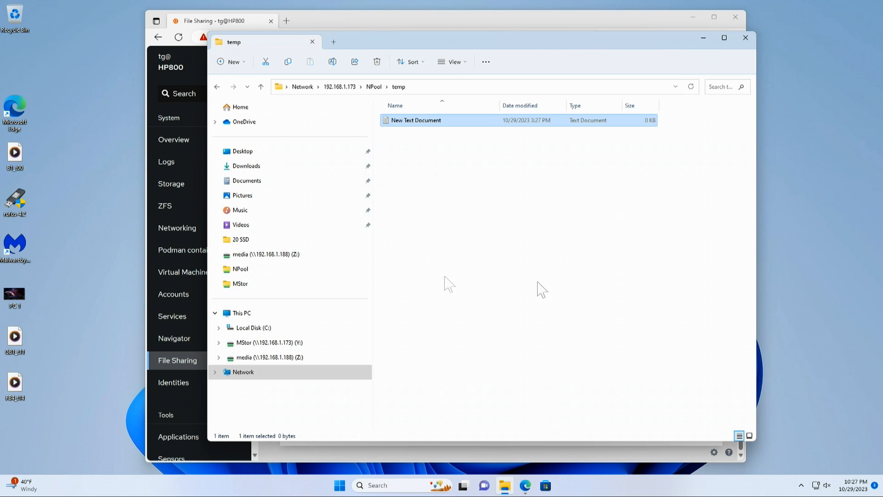
Write dfsdfasf in the new text document, save it, and close both Notepad and File Explorer.
double_click(423, 120)
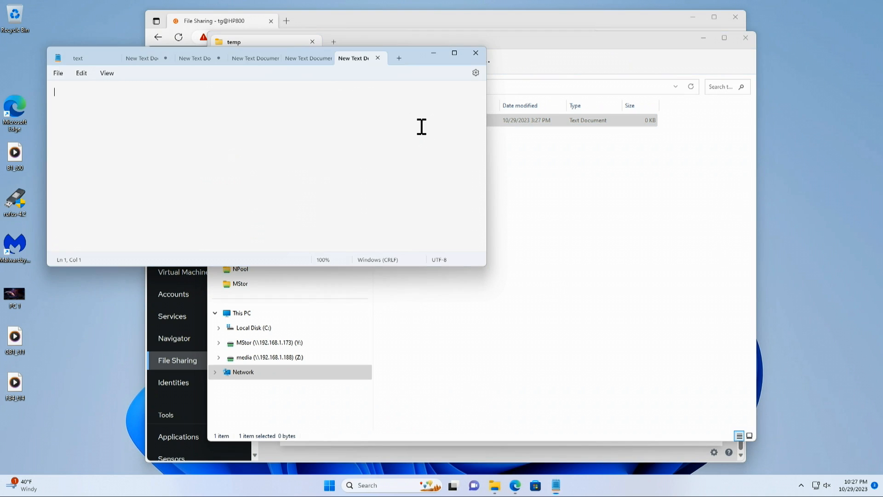
type("dfsdfsdf")
left_click(58, 73)
left_click(67, 135)
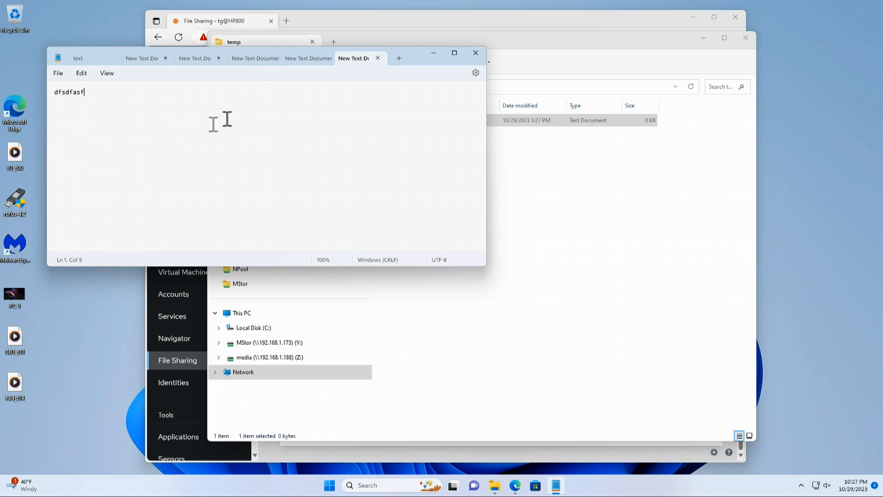
left_click(470, 57)
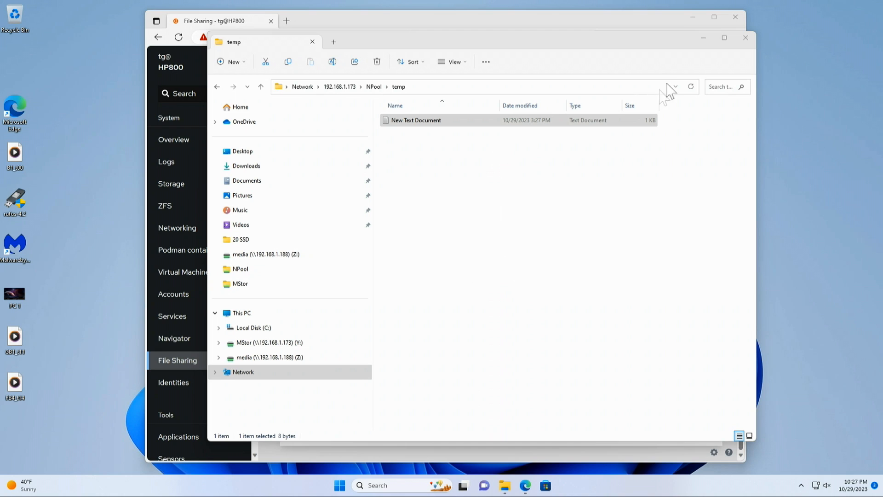
left_click(746, 38)
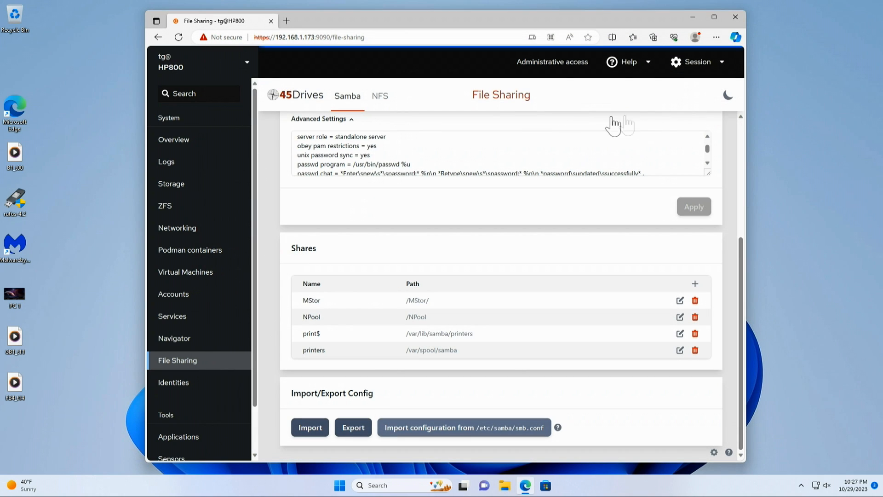
Review the 45Drives File Sharing page's global settings, server description and shares list, and look at the server's system overview.
scroll(452, 282, "up", 4)
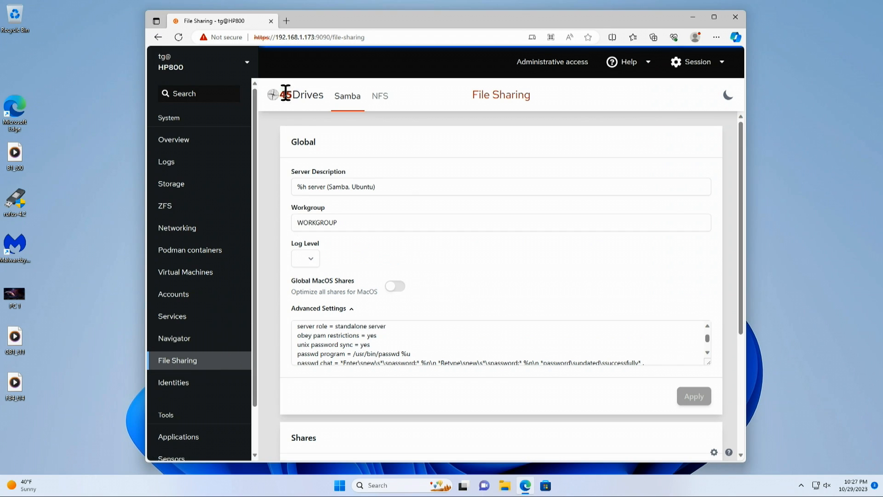
left_click_drag(280, 97, 329, 102)
scroll(474, 306, "down", 4)
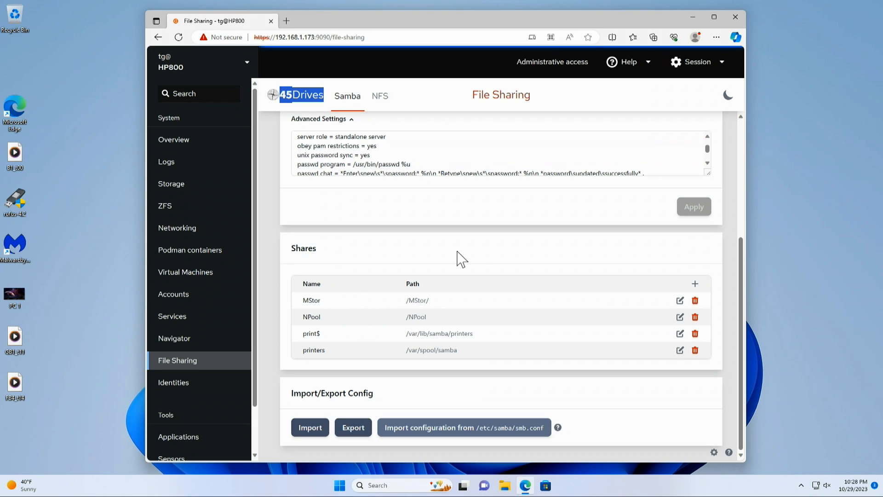
scroll(461, 259, "up", 4)
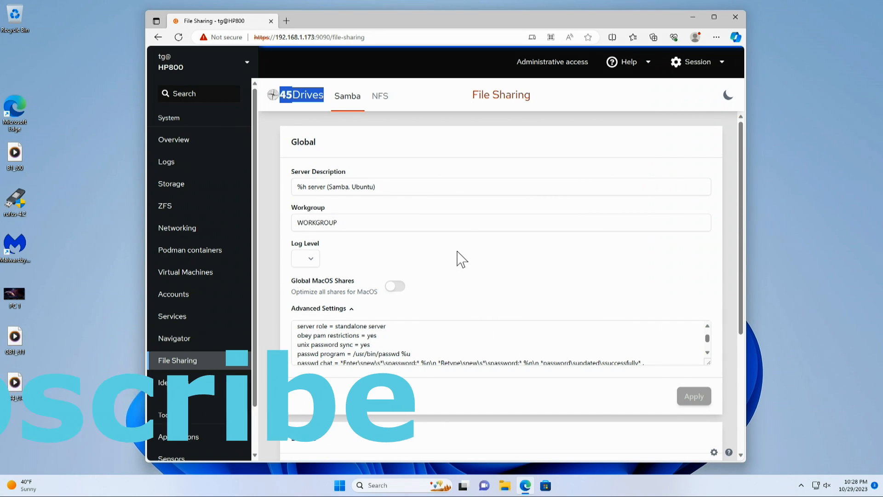
left_click(182, 140)
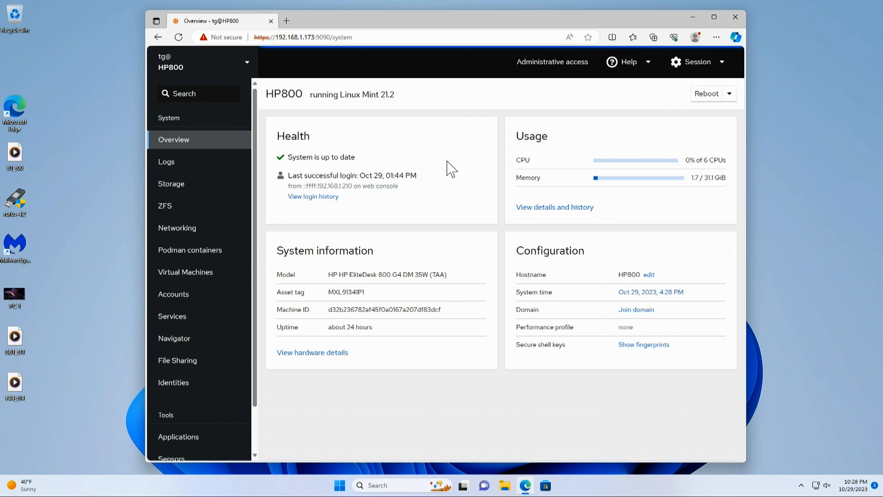
left_click(197, 364)
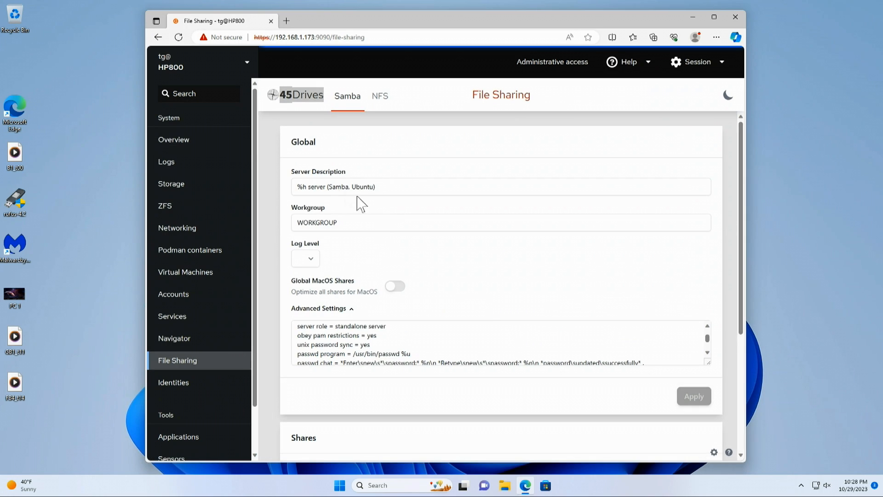
left_click_drag(329, 190, 374, 184)
left_click(449, 190)
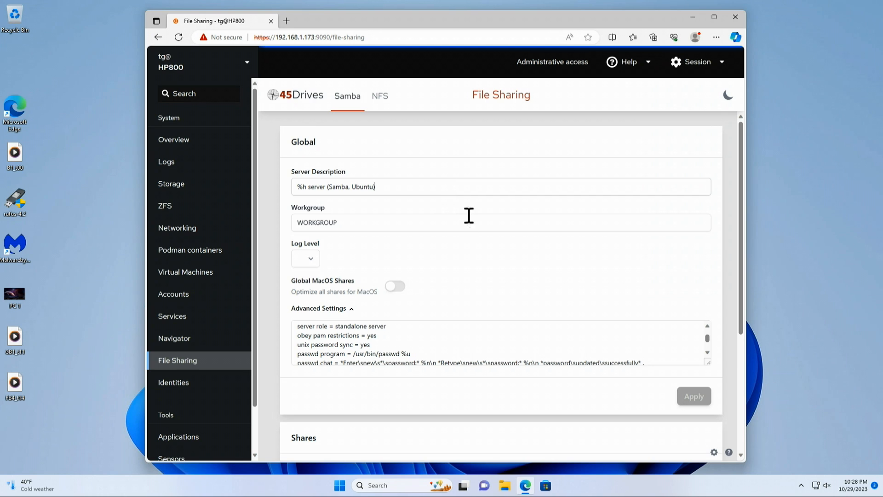
scroll(473, 269, "down", 4)
scroll(473, 268, "up", 5)
scroll(227, 218, "down", 2)
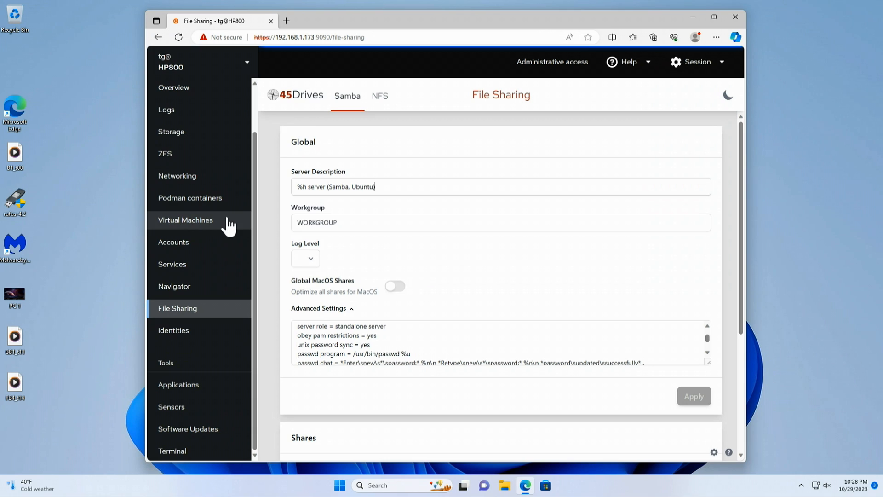